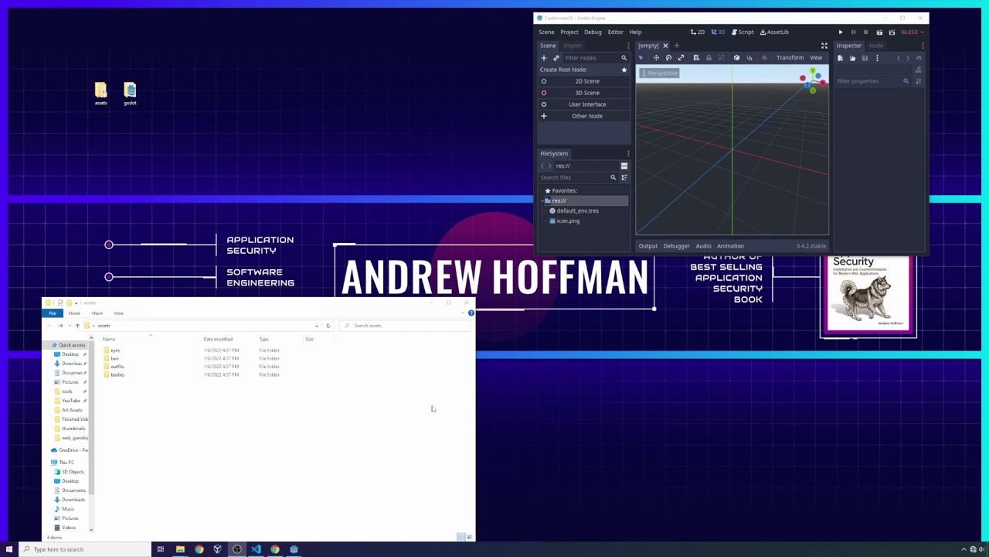
Reposition the sprite window and review the bodies, eyes, hair and outfits folders
drag(113, 300, 134, 153)
click(155, 224)
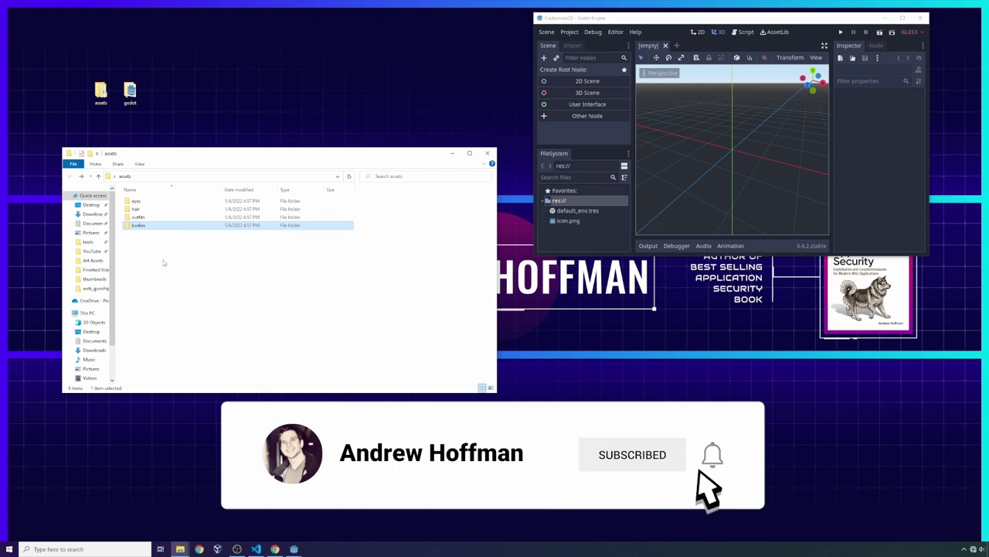
click(163, 263)
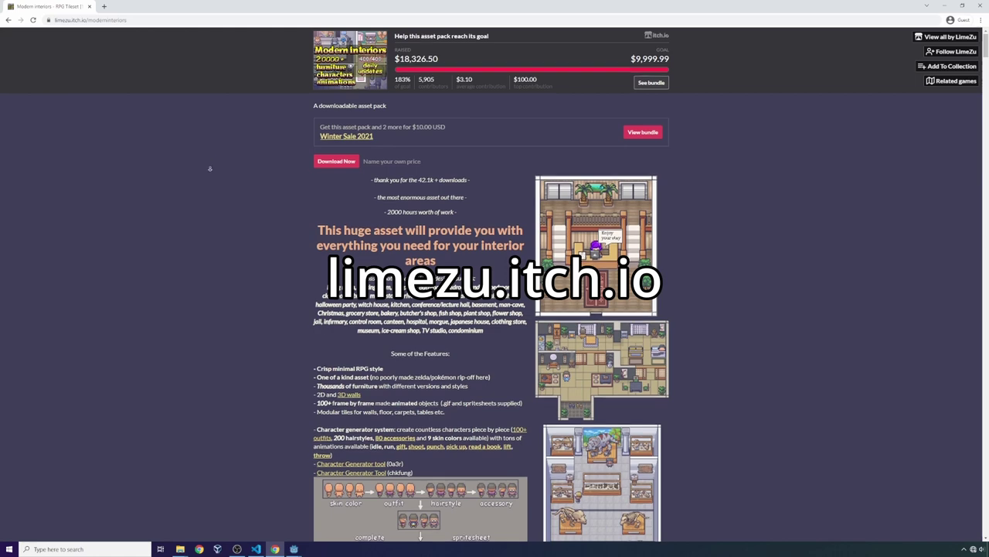
scroll(207, 177, down, 4)
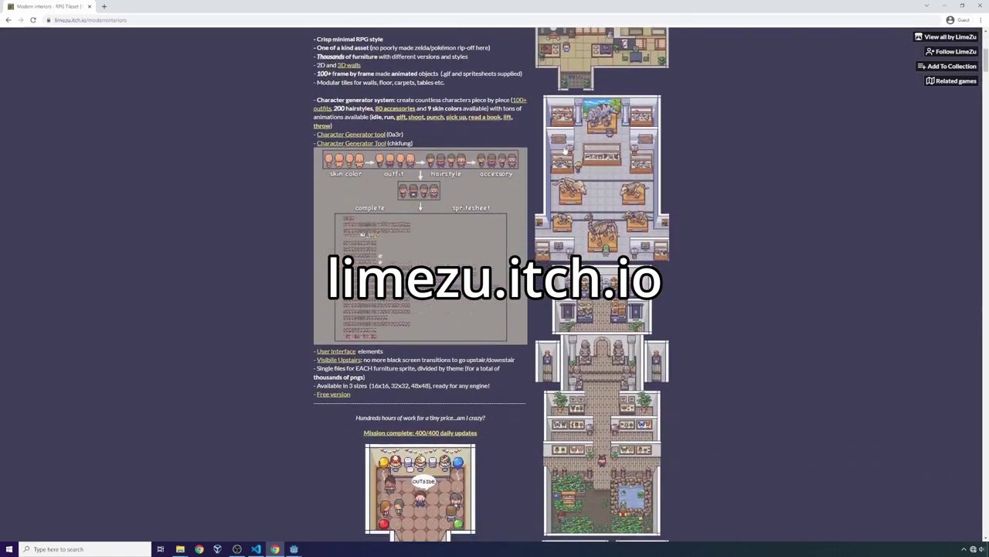
scroll(808, 232, down, 2)
scroll(808, 233, down, 1)
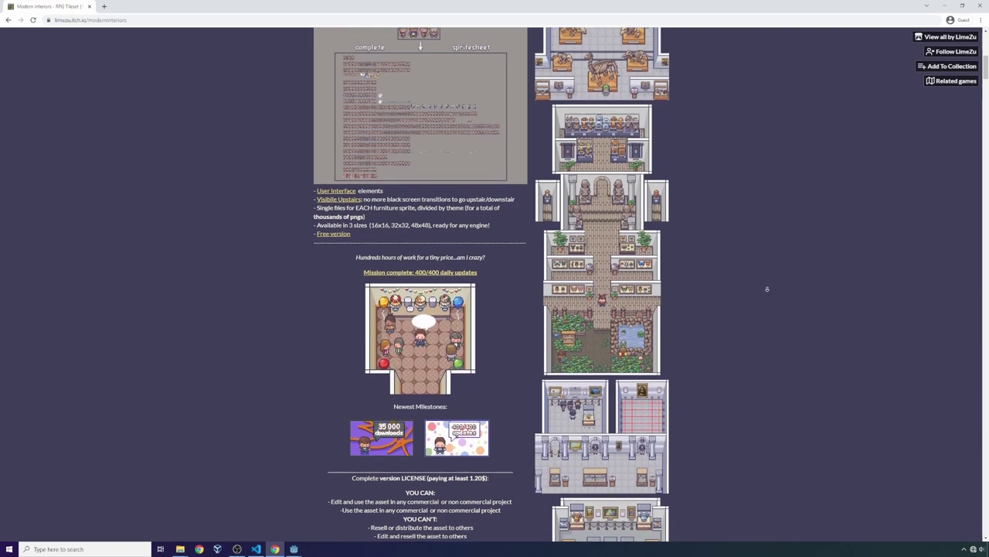
scroll(767, 289, down, 3)
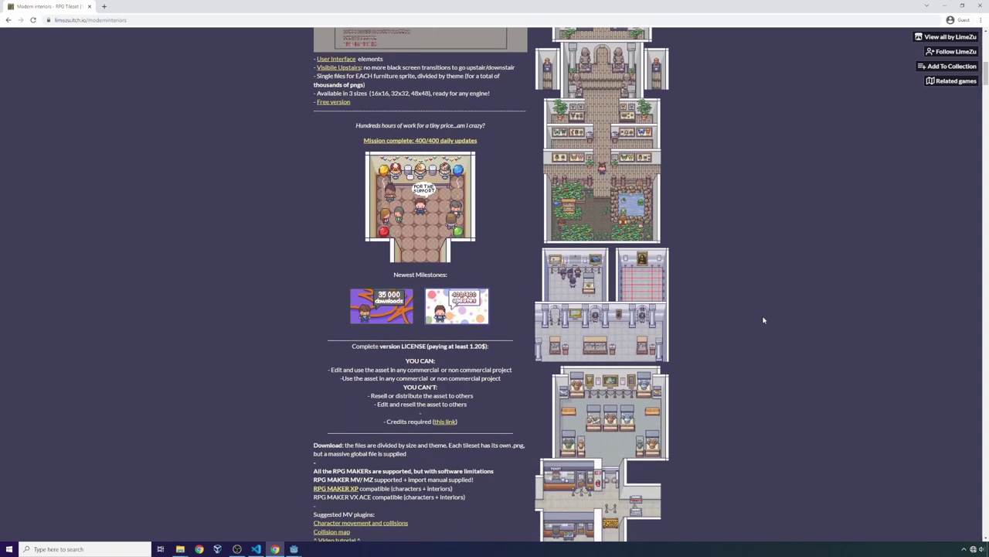
scroll(762, 317, up, 1)
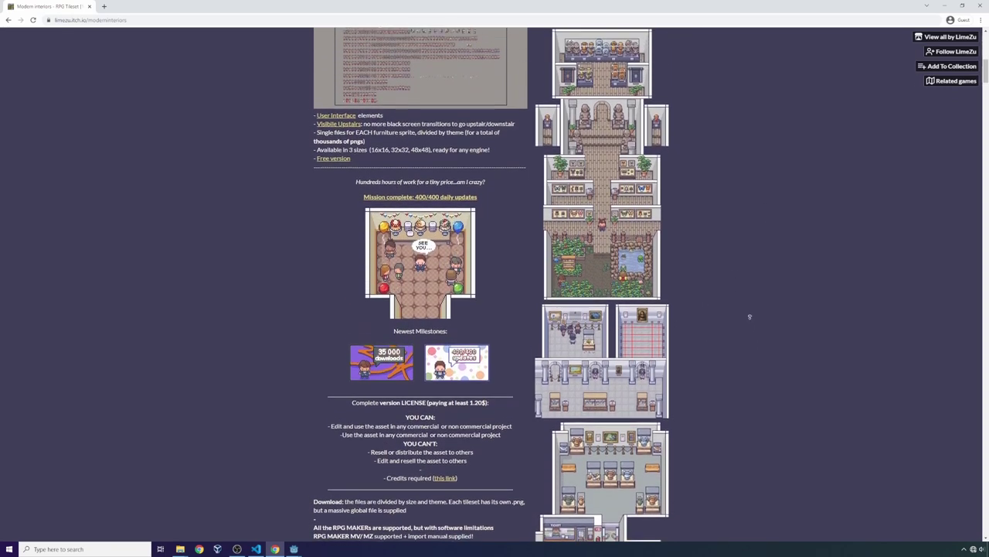
scroll(747, 300, up, 5)
scroll(746, 271, up, 1)
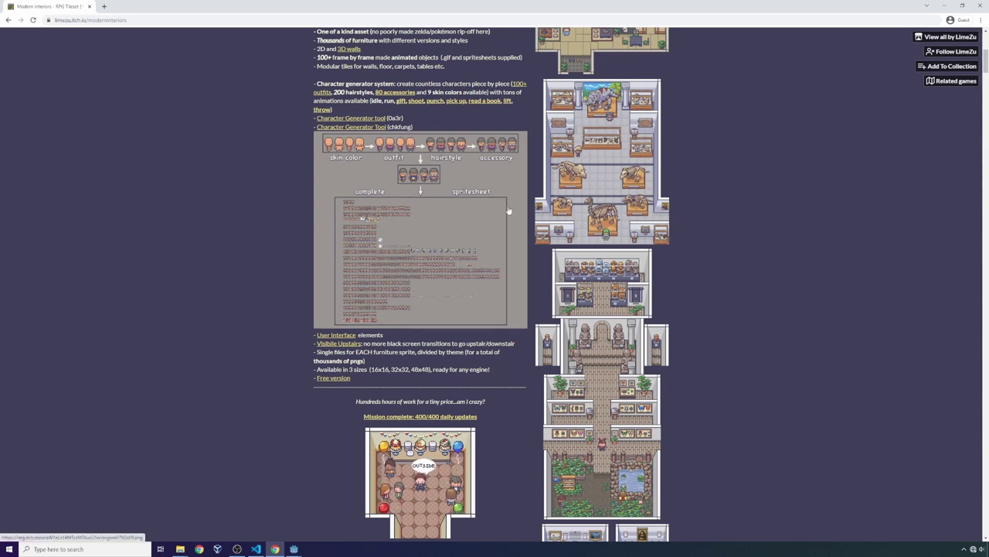
scroll(236, 190, down, 4)
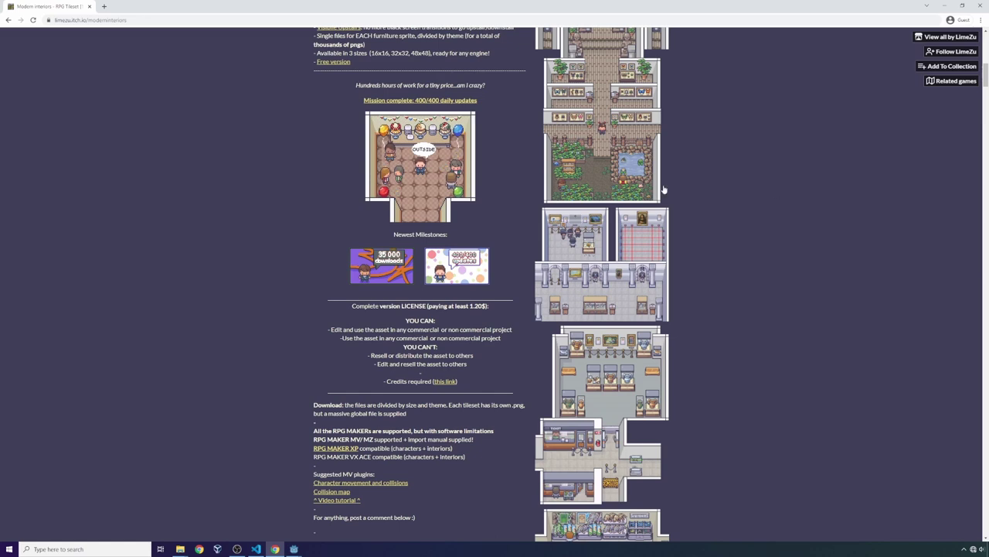
scroll(749, 193, down, 1)
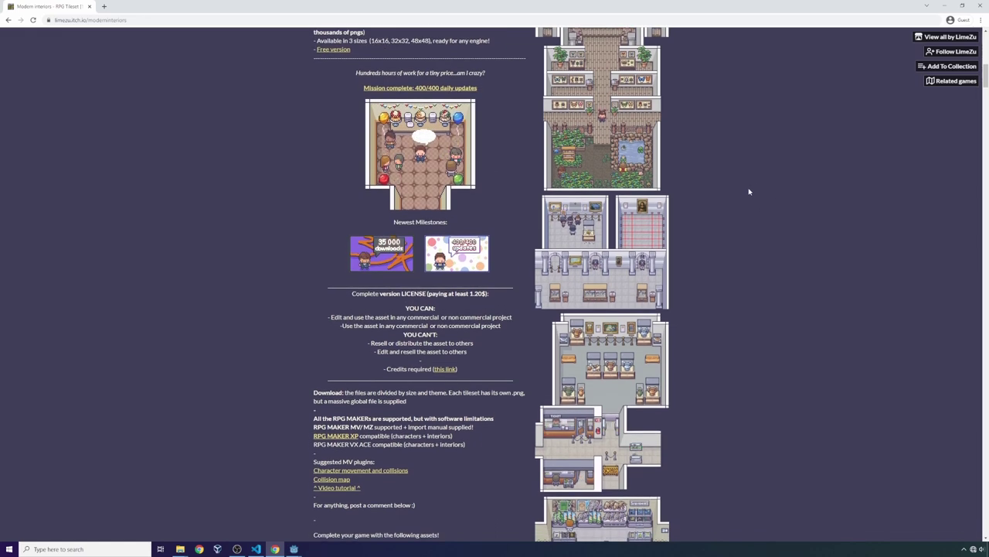
scroll(746, 193, up, 10)
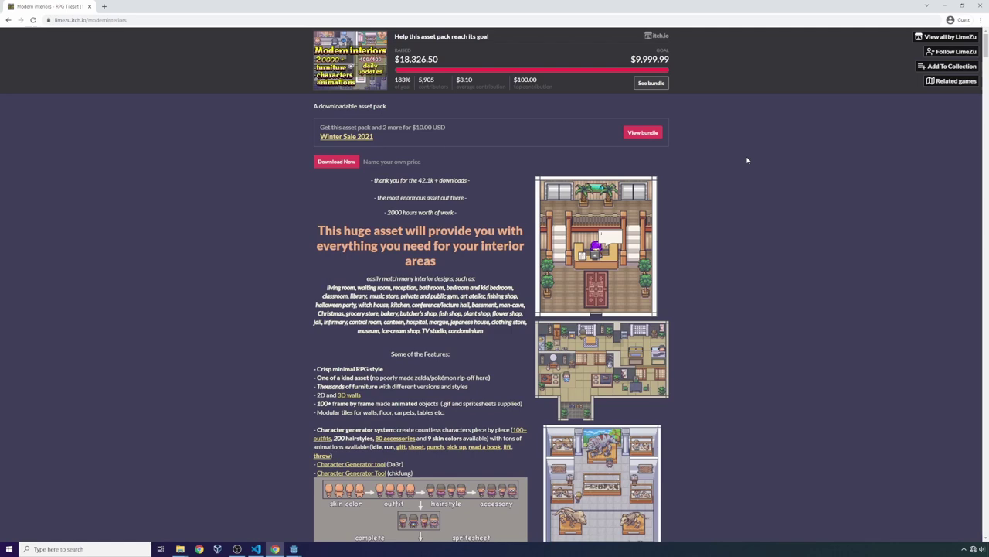
scroll(749, 169, down, 2)
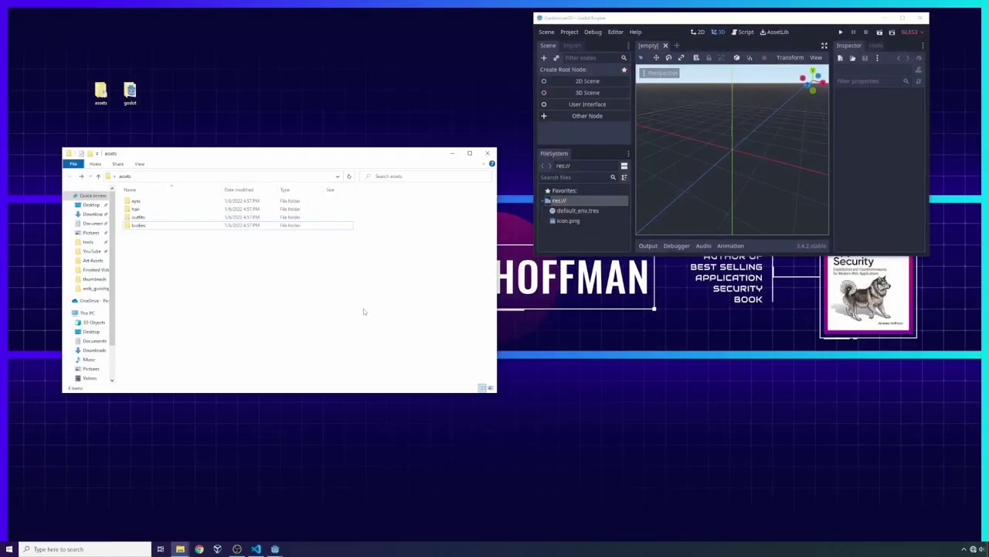
drag(290, 288, 115, 193)
click(331, 330)
Open the project's res:// folder in File Explorer from the Godot editor
drag(724, 19, 746, 25)
right_click(594, 205)
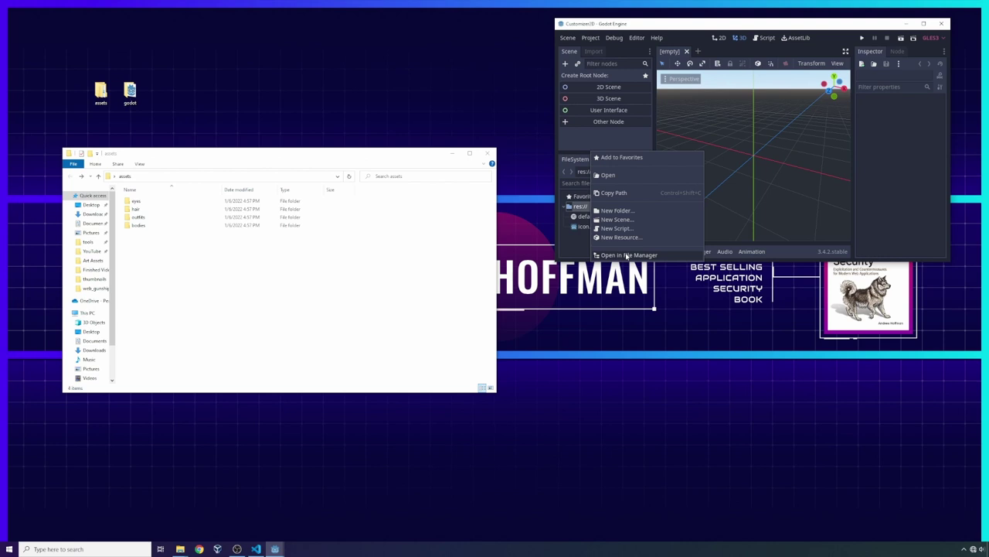
click(627, 255)
Create a new folder named 'scripts' in the Customizer2D project folder
drag(419, 181, 709, 210)
right_click(663, 352)
mouse_move(693, 469)
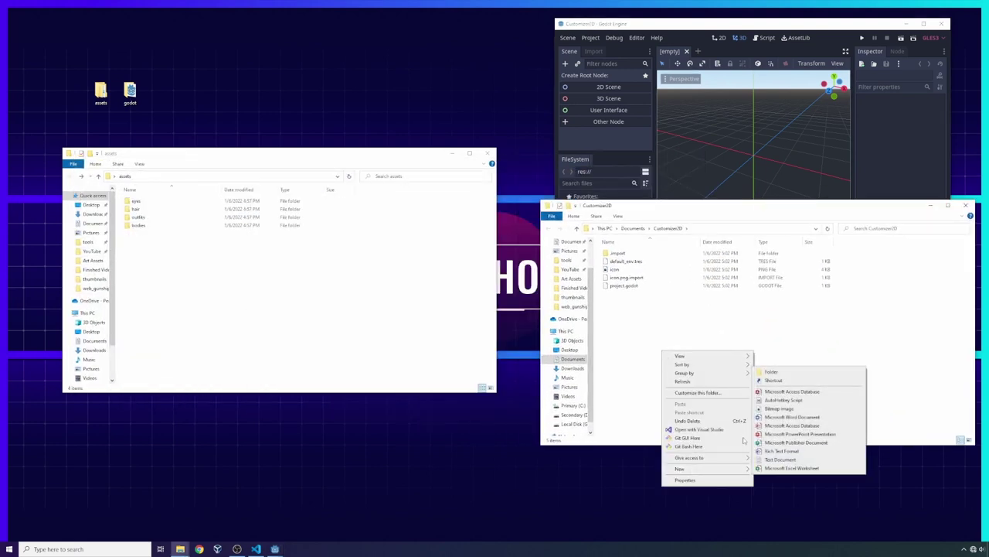
click(809, 376)
text(scripts)
key(Return)
Add two more folders named 'assets' and 'scenes' beside it
right_click(721, 368)
mouse_move(761, 485)
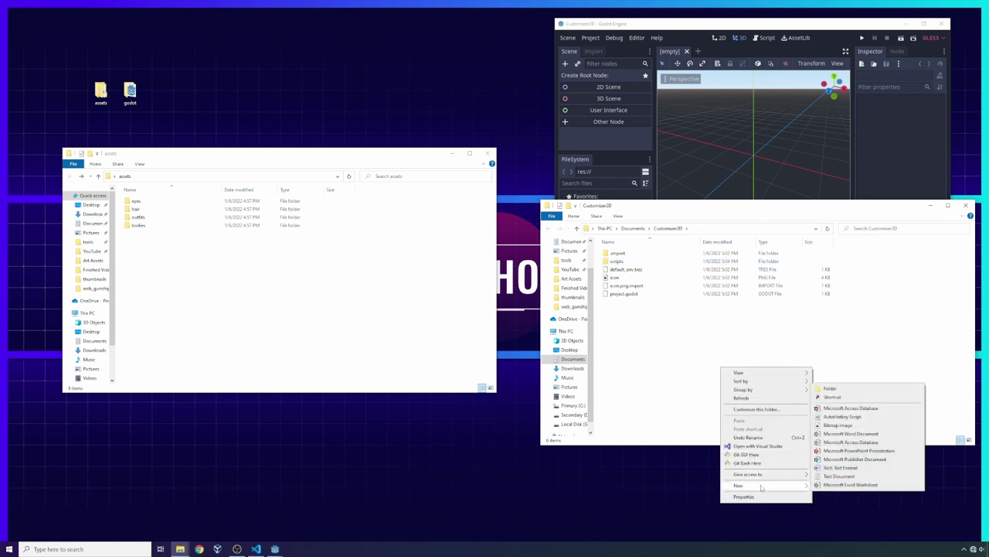
click(848, 388)
text(assets)
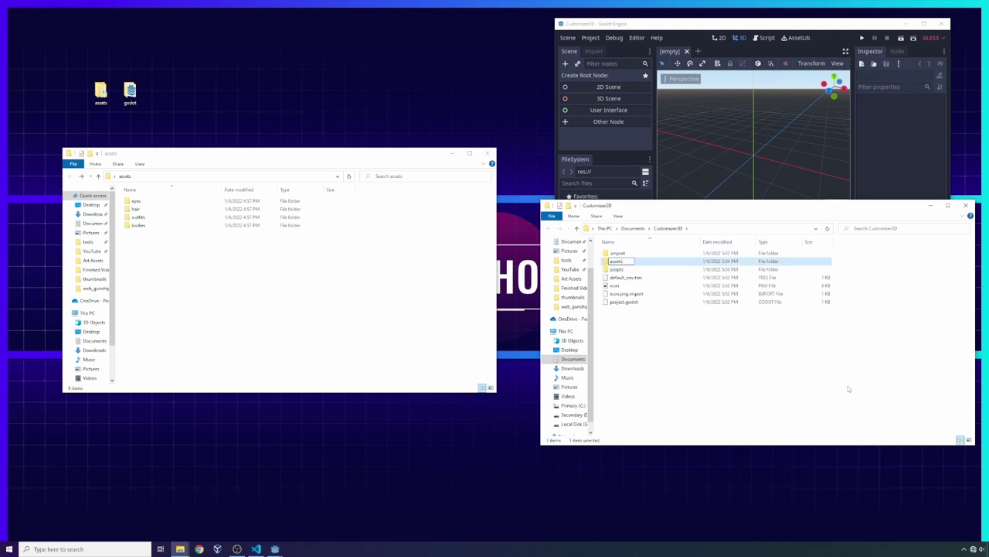
key(Return)
right_click(638, 372)
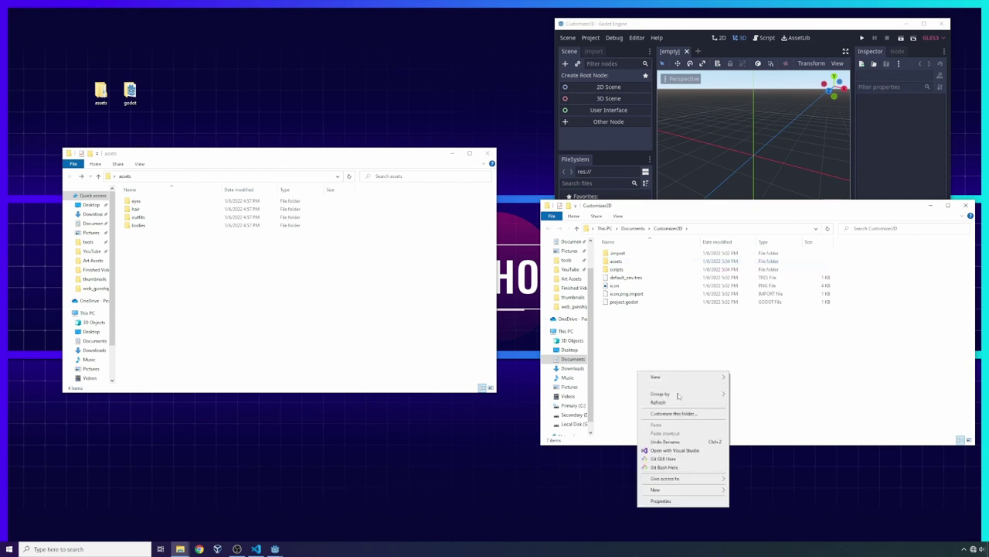
mouse_move(655, 489)
click(769, 395)
text(scenes)
key(Return)
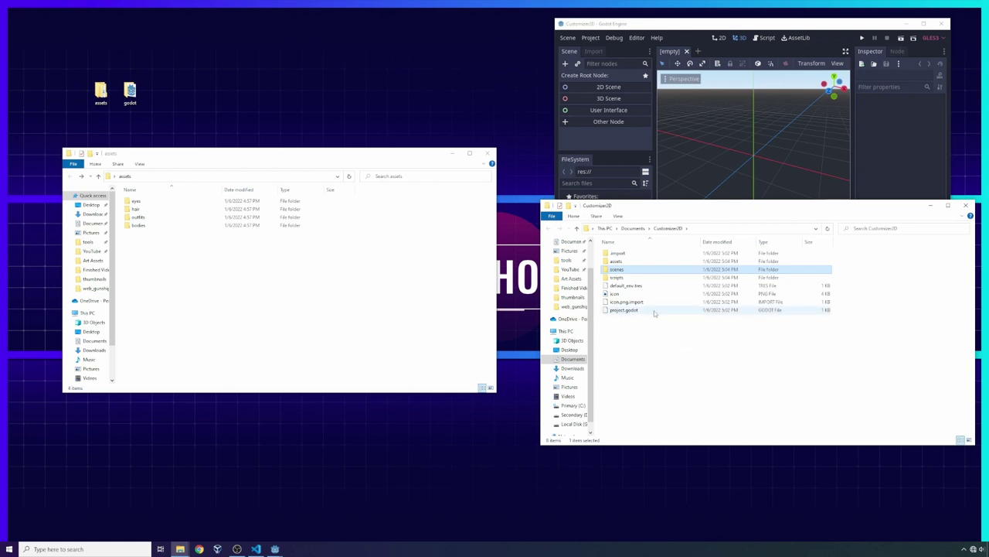
Drag the bodies, eyes, hair and outfits folders into the project's empty assets folder
double_click(630, 264)
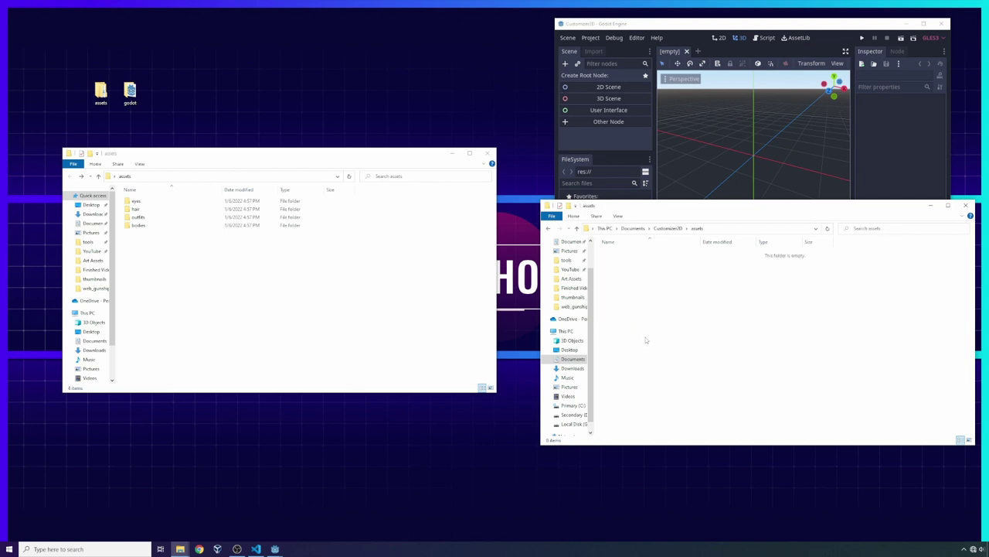
drag(202, 290, 642, 317)
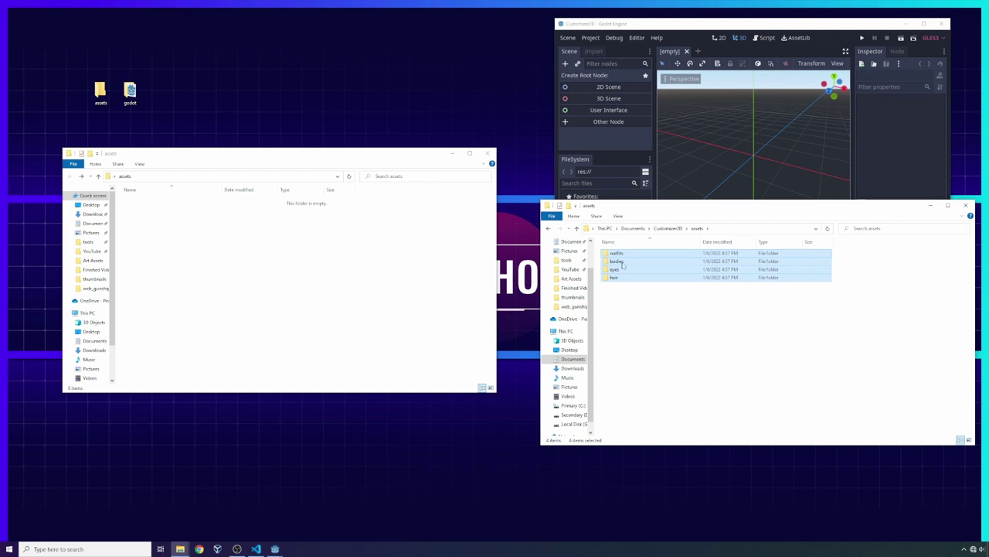
click(646, 400)
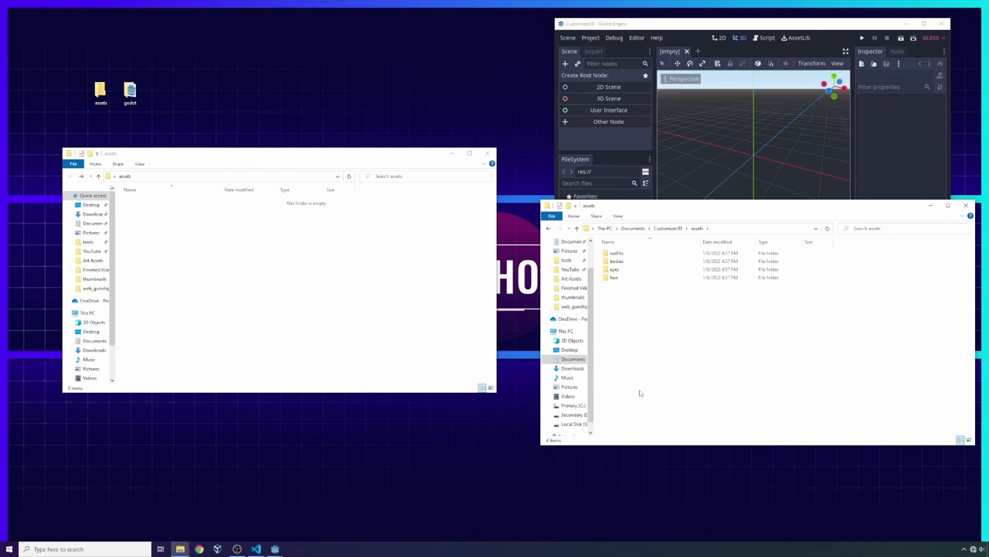
drag(690, 28, 684, 28)
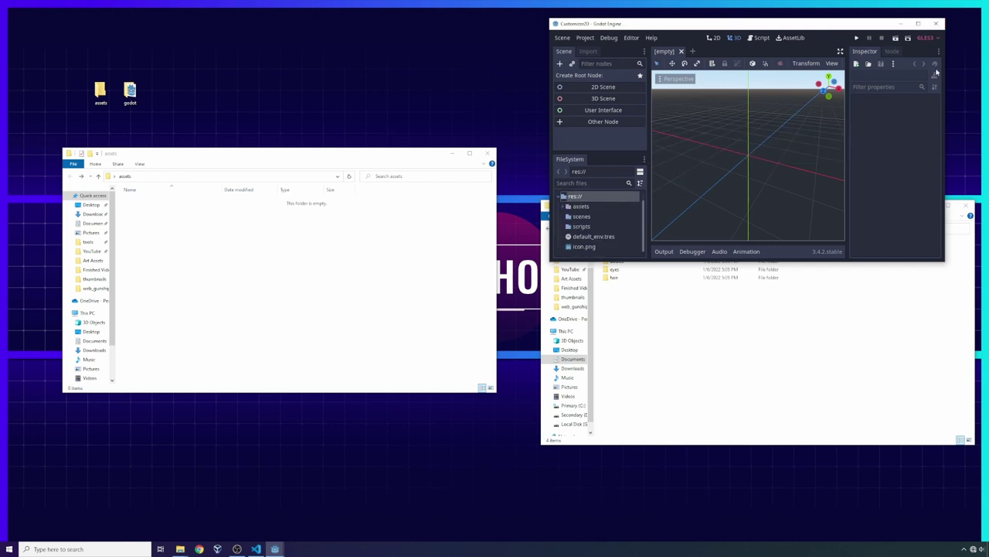
Maximize the Godot editor and expand assets in the FileSystem dock to show its sprite folders
click(917, 24)
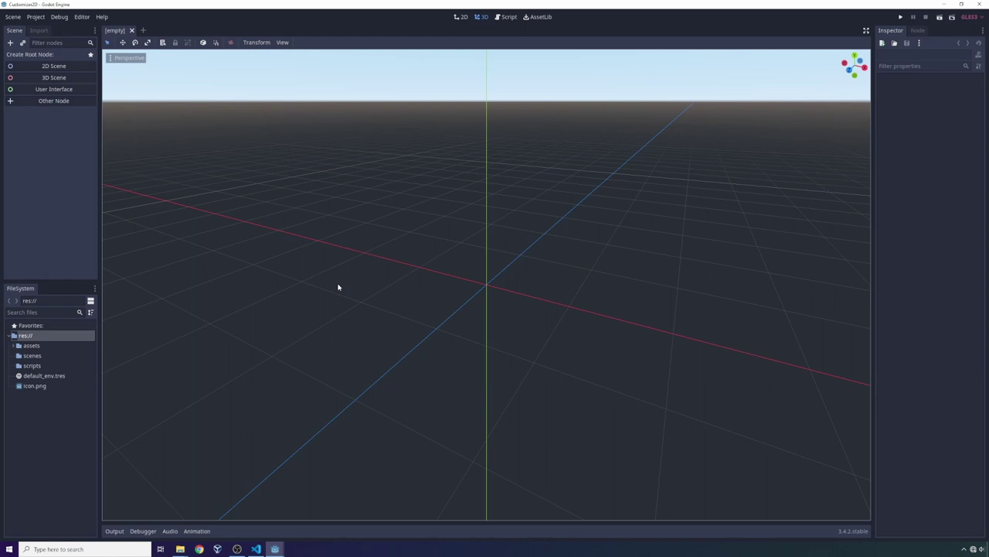
double_click(16, 346)
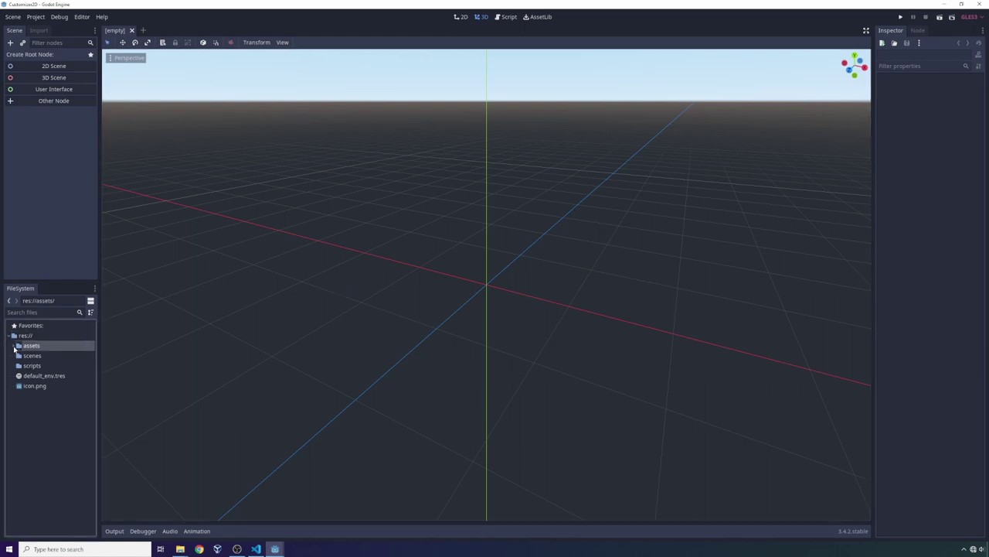